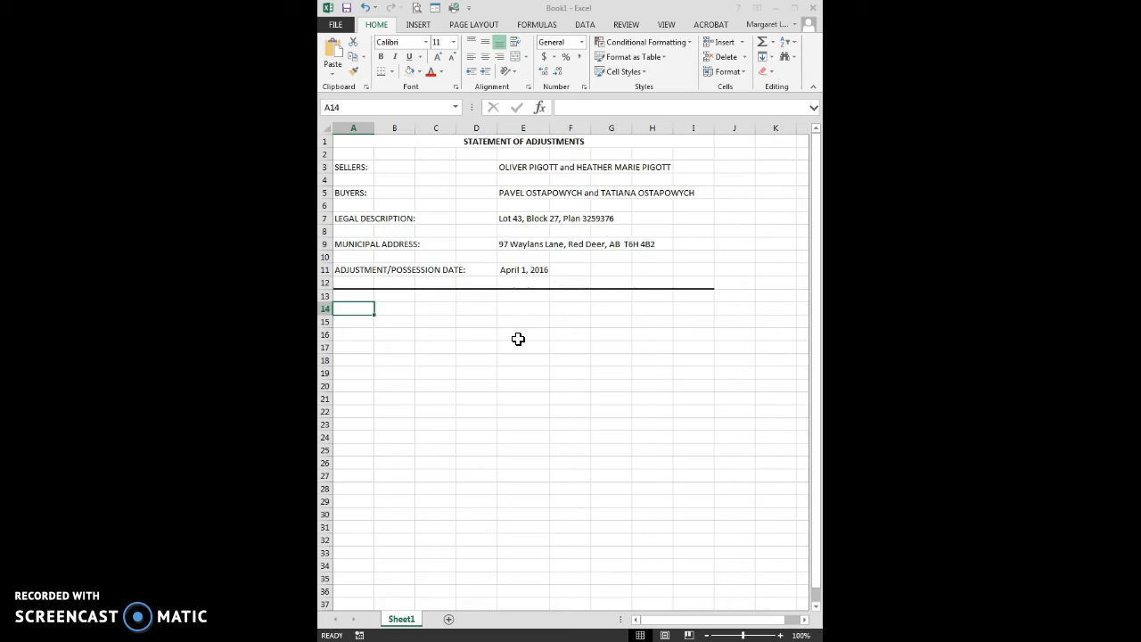
Enter the column headings "CREDIT TO BUYERS" in G14 and "CREDIT TO SELLERS" in I14
click(614, 307)
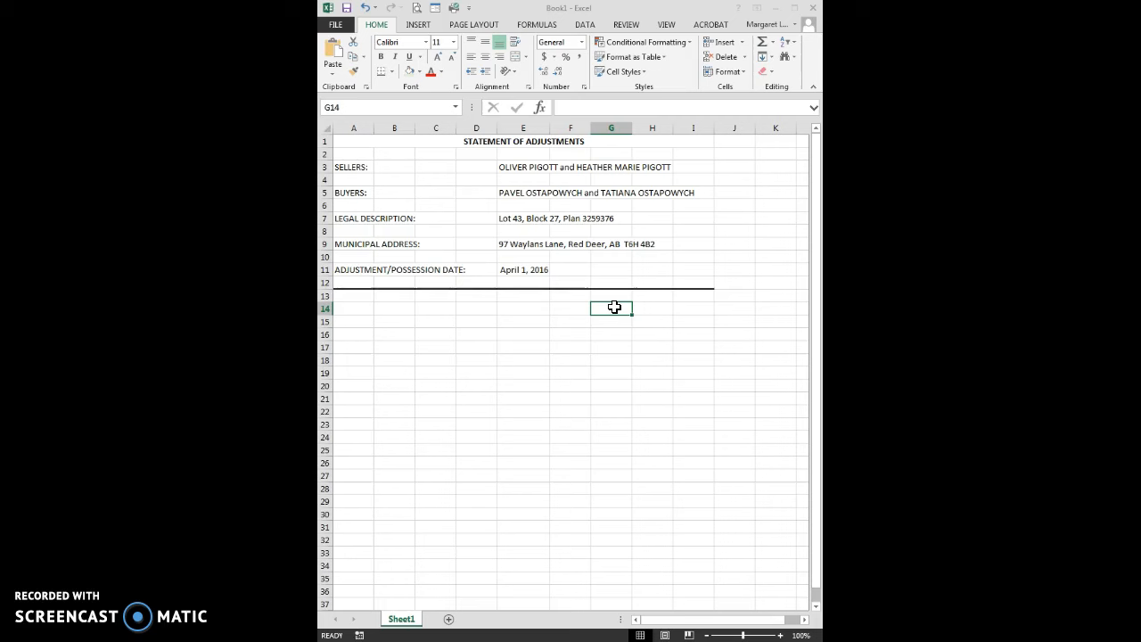
text(CREDIT TO)
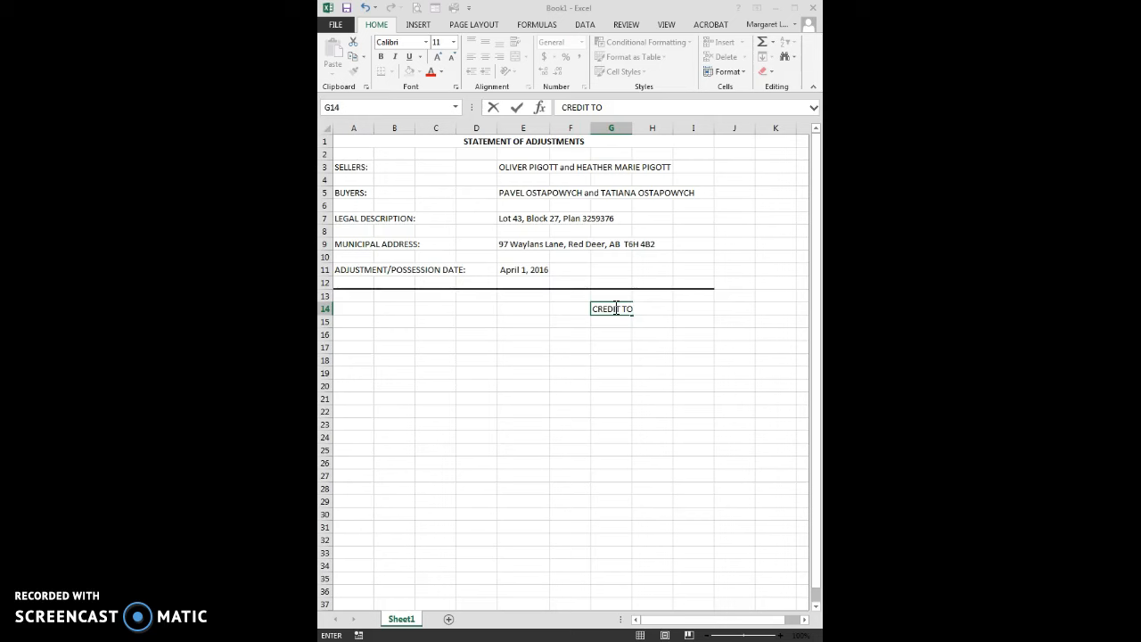
text( BUYERS)
key(Tab)
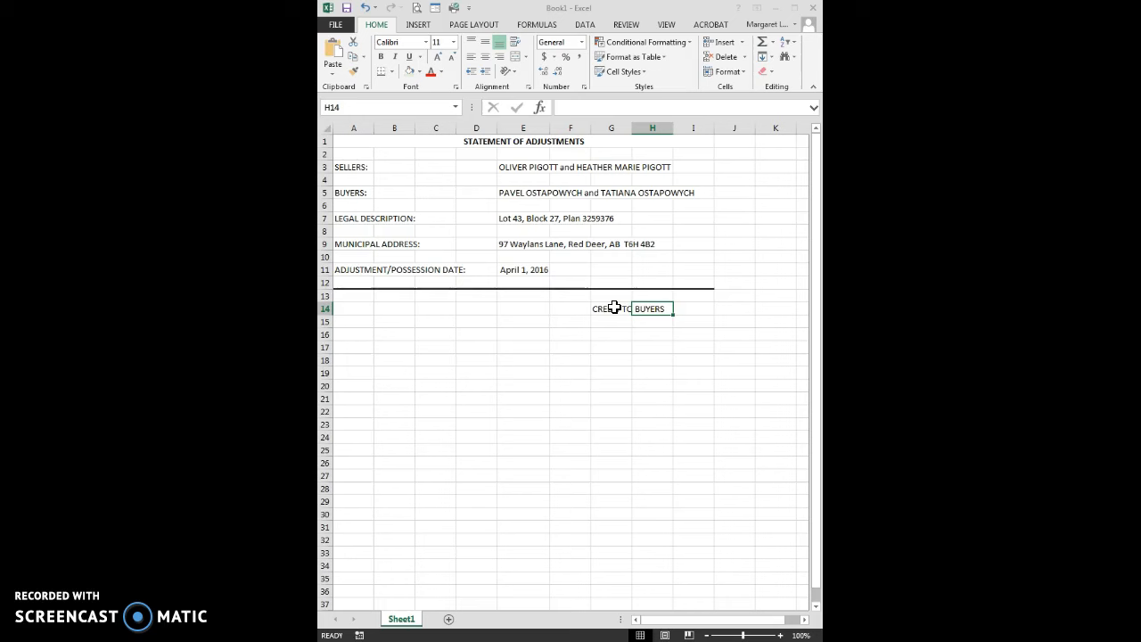
key(Tab)
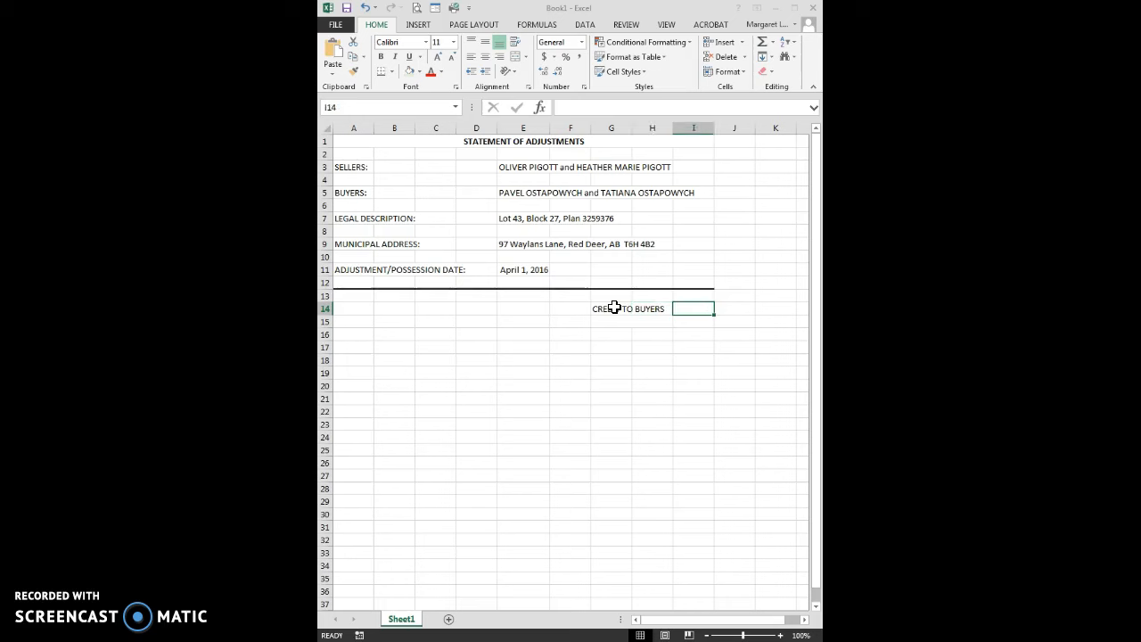
text(CREDIT TO SELLE)
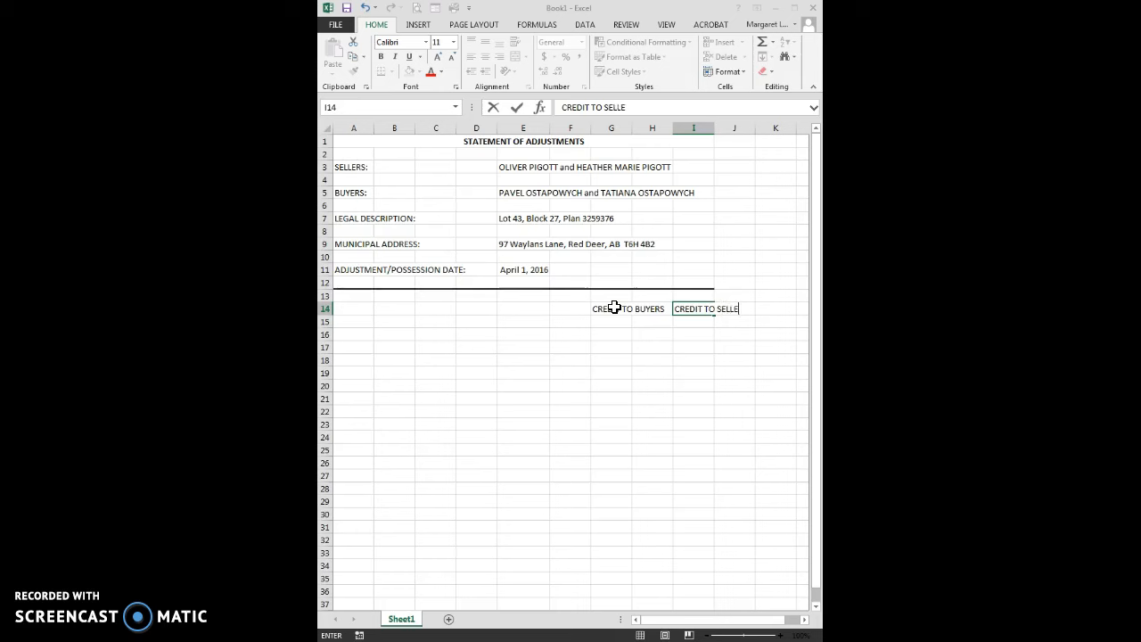
text(RS)
key(Return)
Center the credit headings in G14 and I14 horizontally within their cells
click(614, 308)
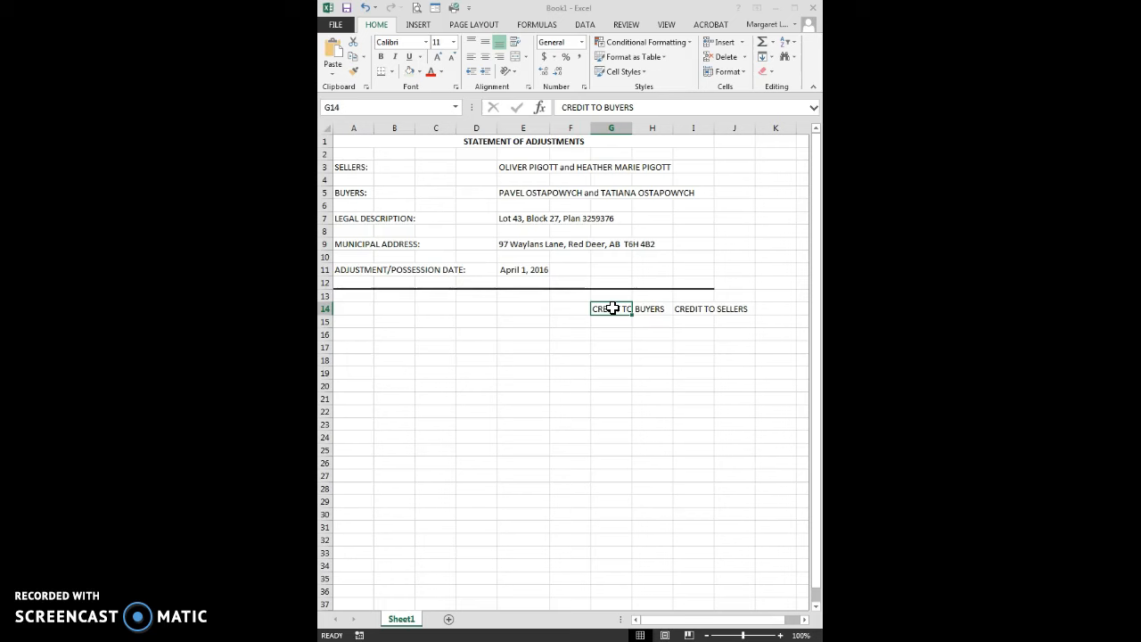
click(485, 56)
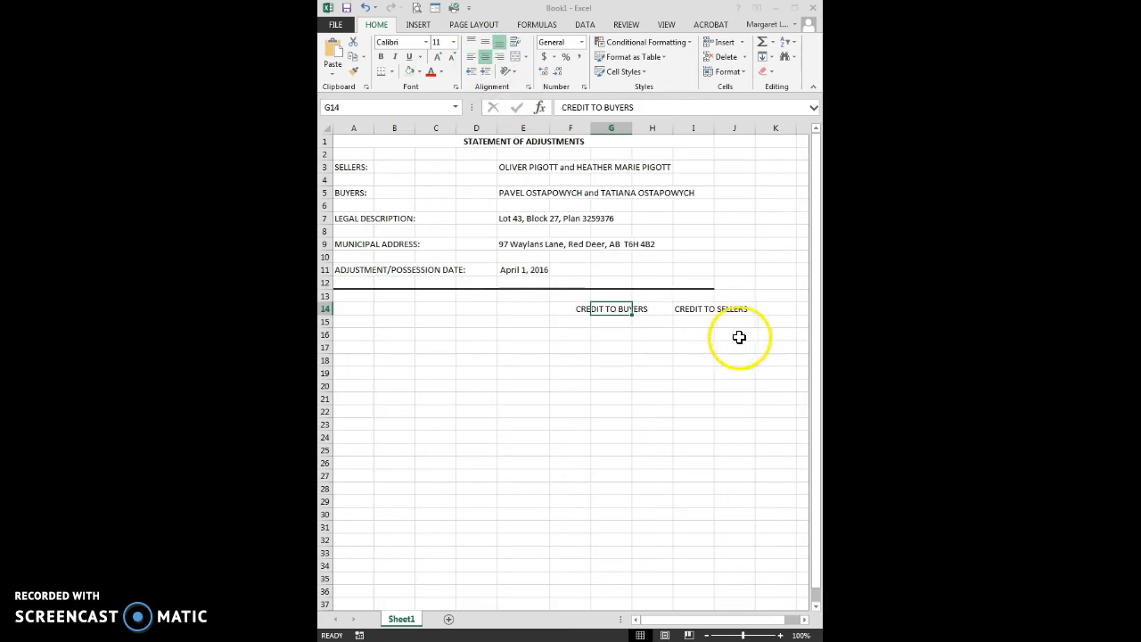
click(690, 309)
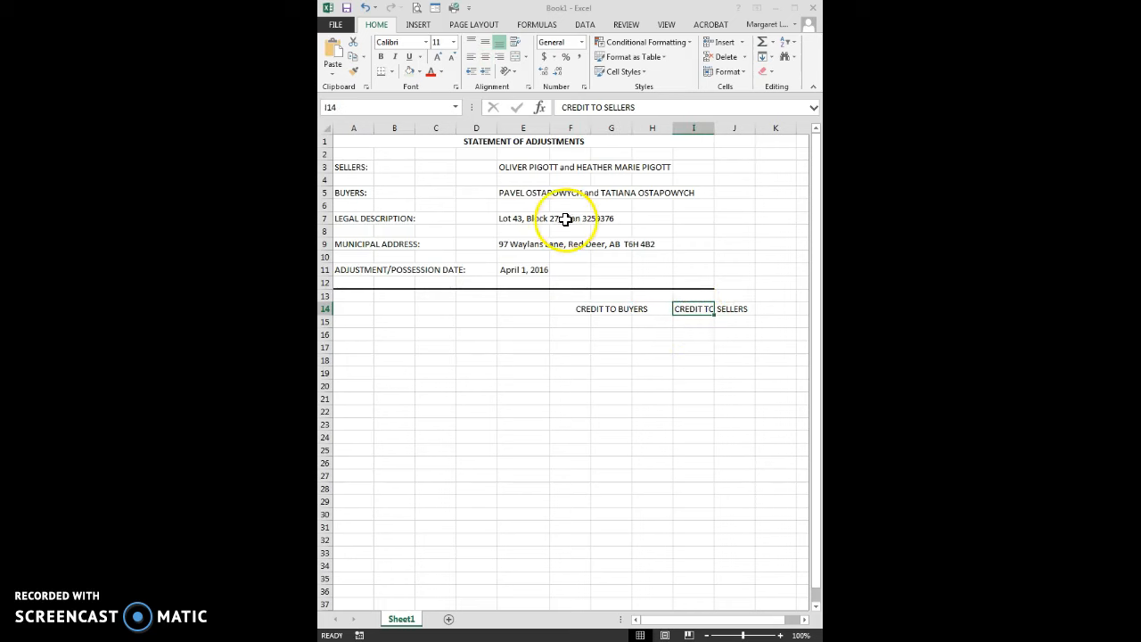
click(487, 59)
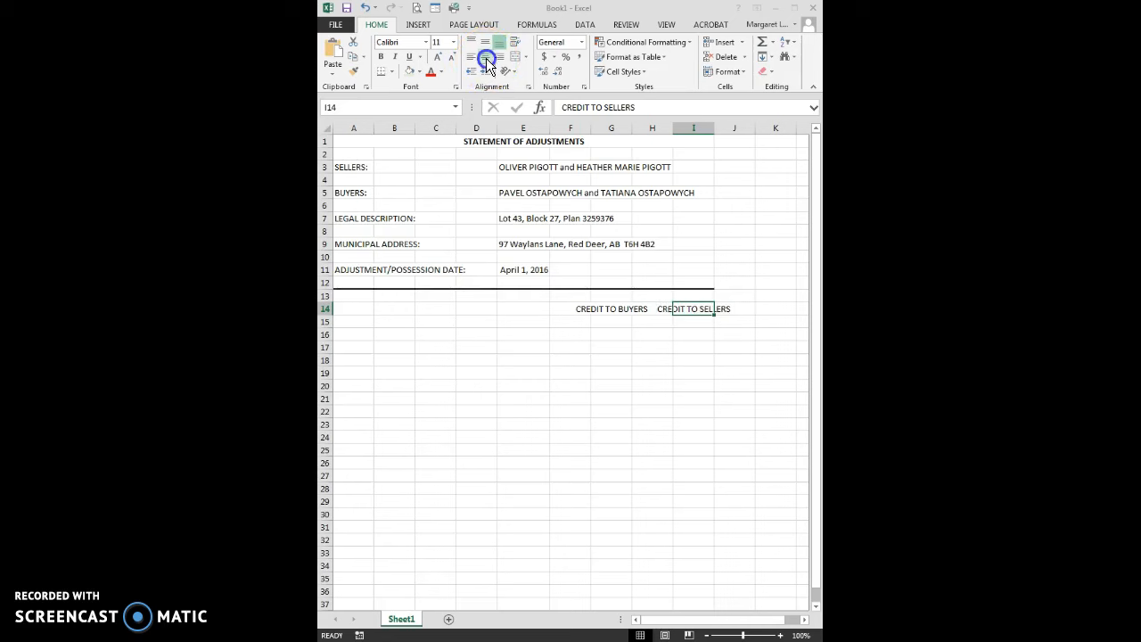
Add the label "Sale Price:" in A16 and enter 432900 in the sellers' credit column at I16
click(358, 335)
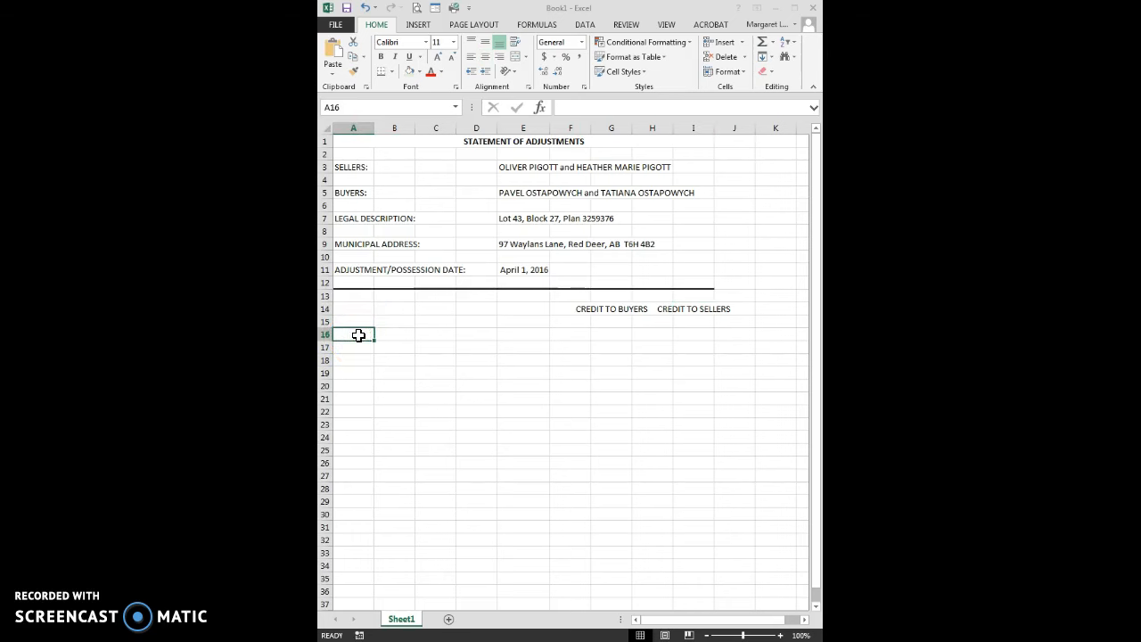
text(Sale Price)
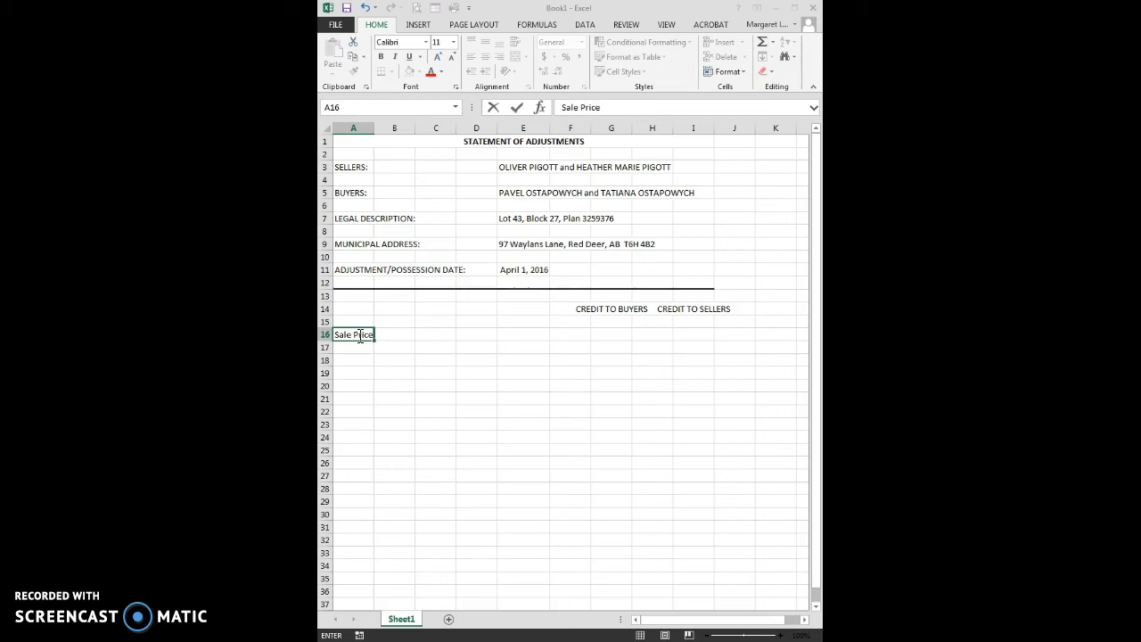
text(:)
key(Tab)
key(Tab)
key(Tab)
key(Tab)
key(Tab)
key(Tab)
key(Tab)
key(Tab)
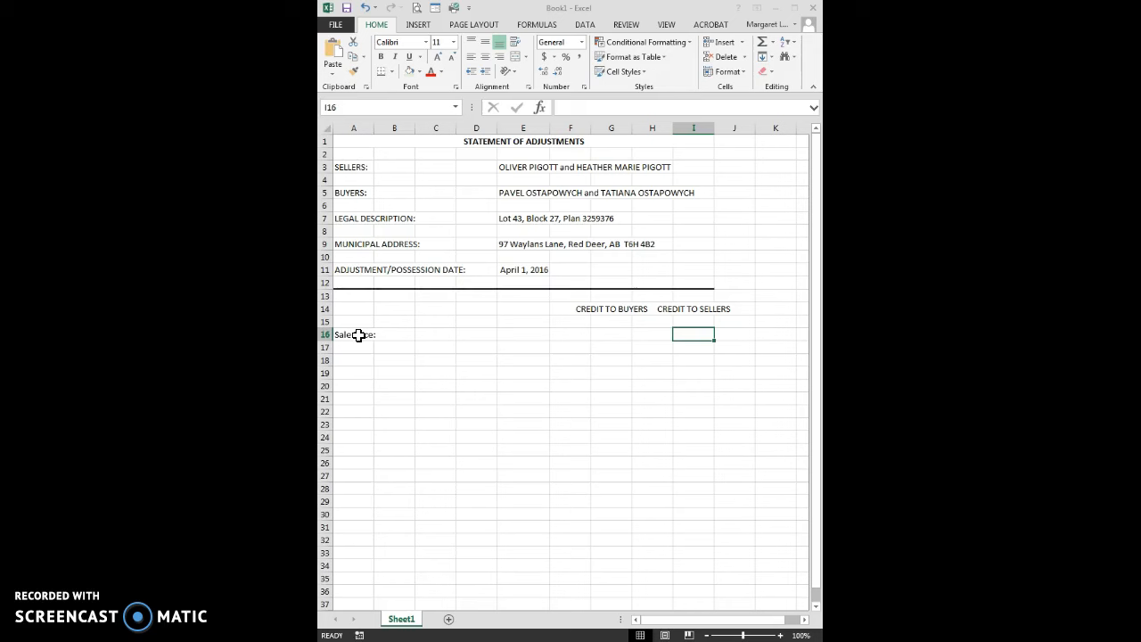
text(432900)
key(Return)
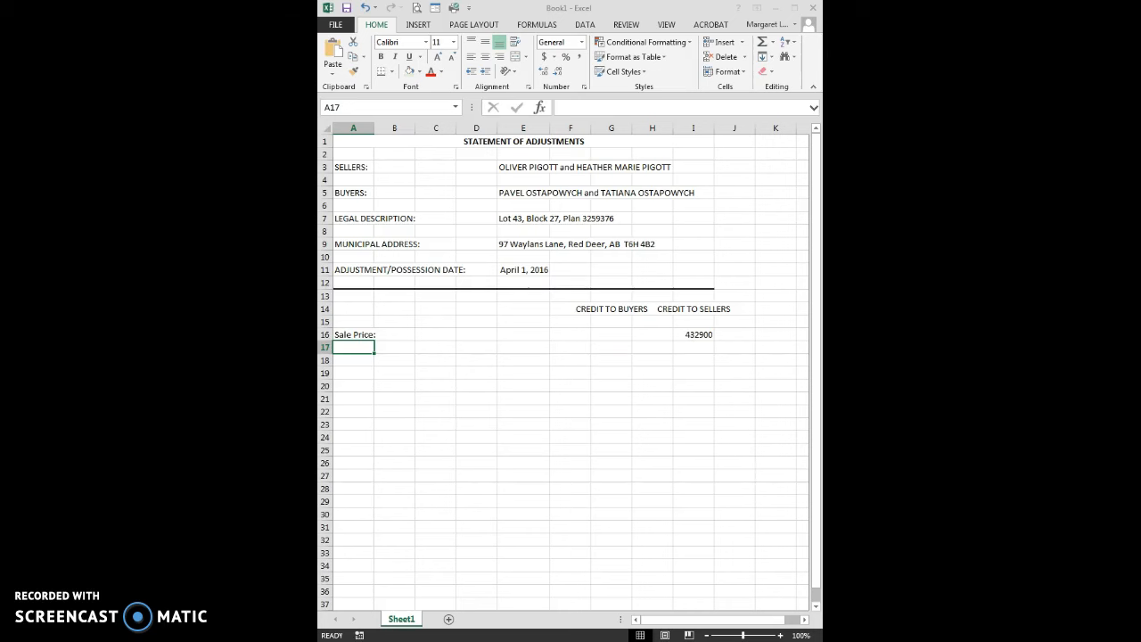
Add the label "Deposit Paid:" in A18 and enter 47500 in the buyers' credit column at G18
click(343, 358)
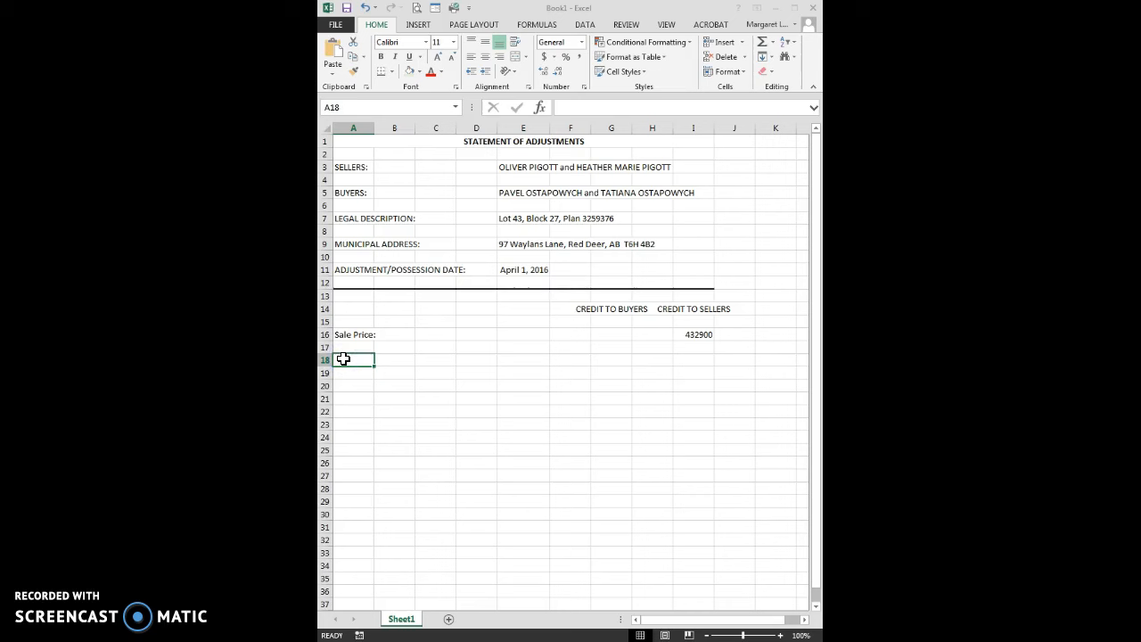
text(Deposit)
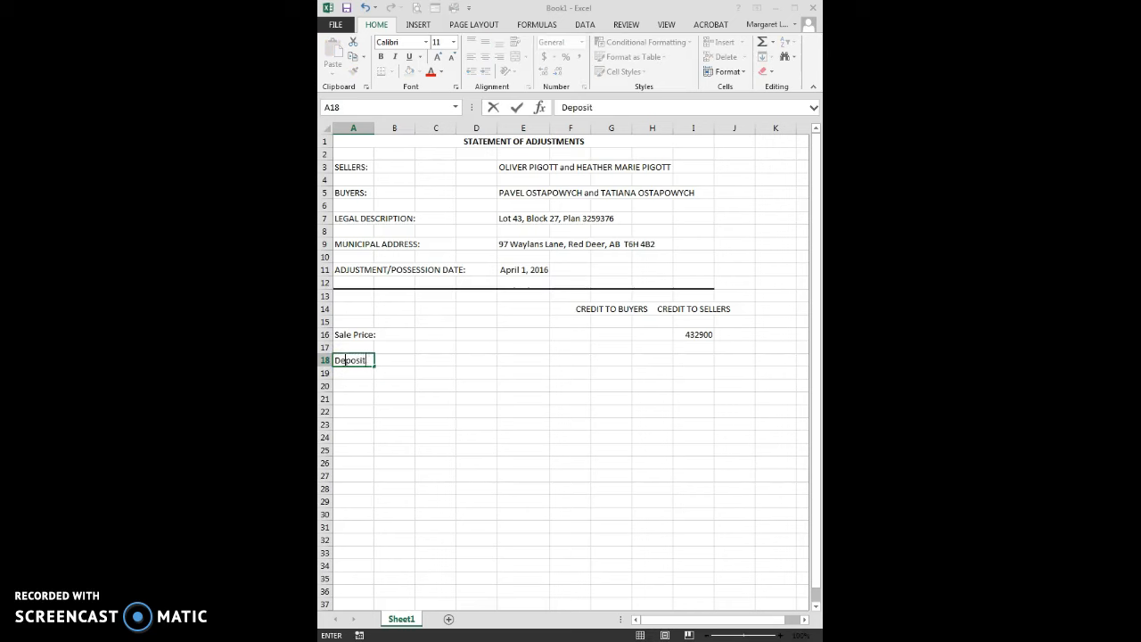
text( Paid:)
key(Tab)
key(Tab)
key(Tab)
key(Tab)
key(Tab)
key(Tab)
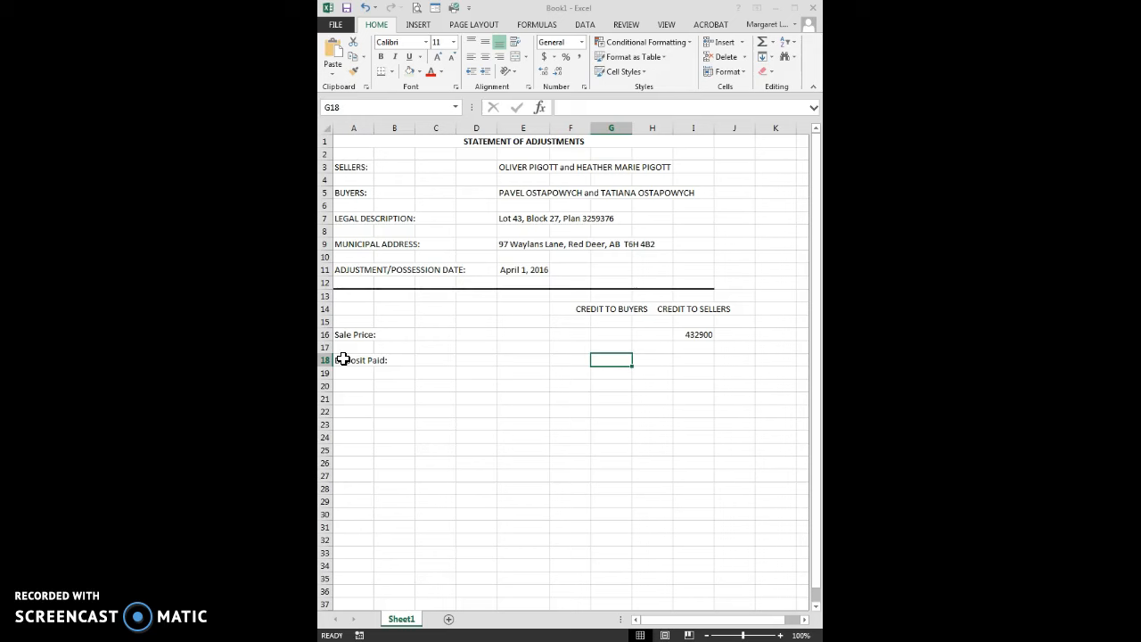
text(47500)
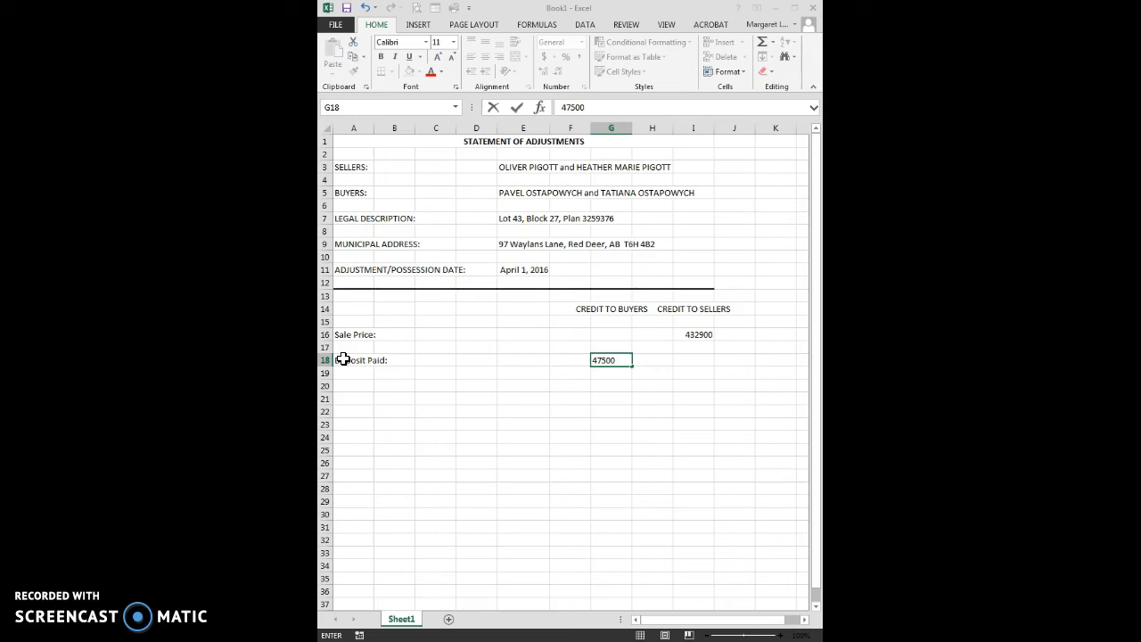
key(Return)
Enter "Tax Adjustment" in A20 and the calculation note "$4,953.00 x 92/365 days" below it in A21
key(Left)
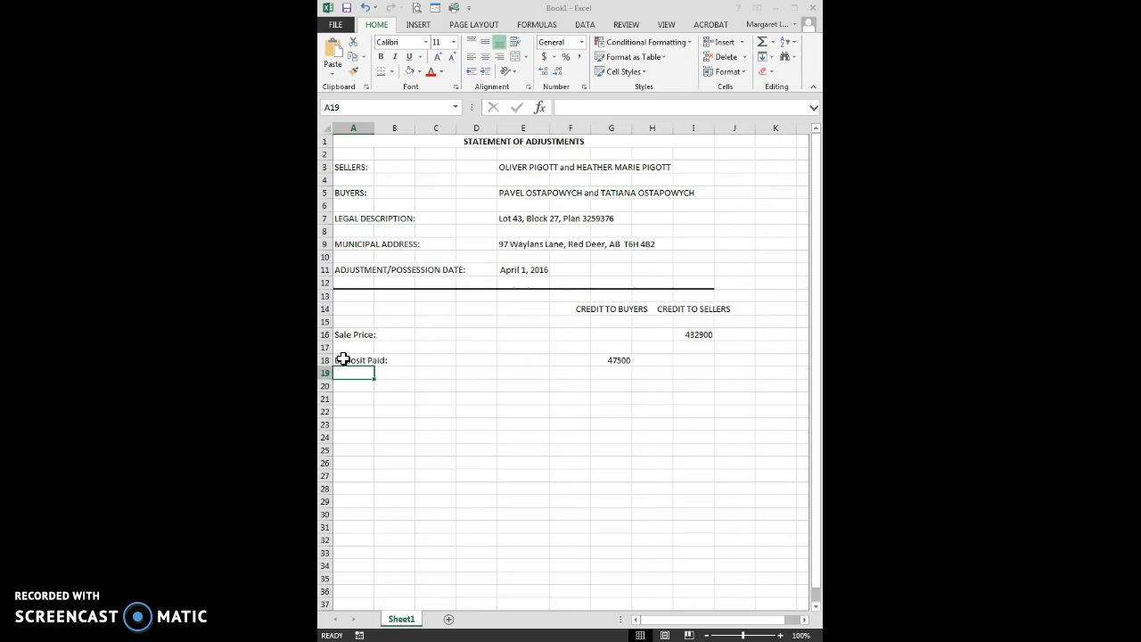
key(Down)
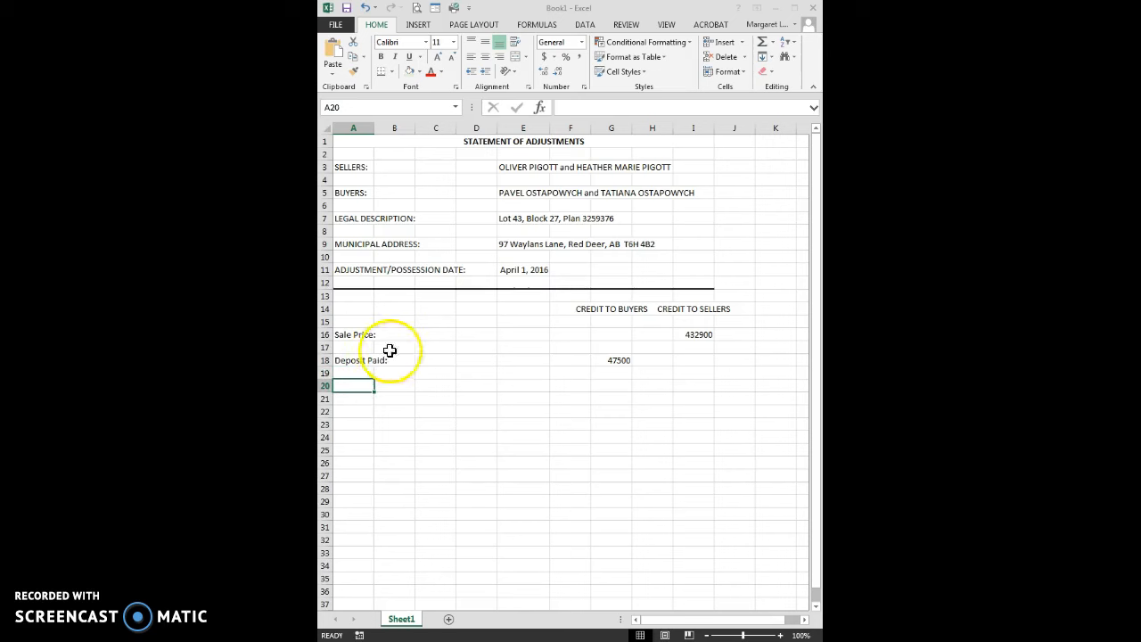
text(T)
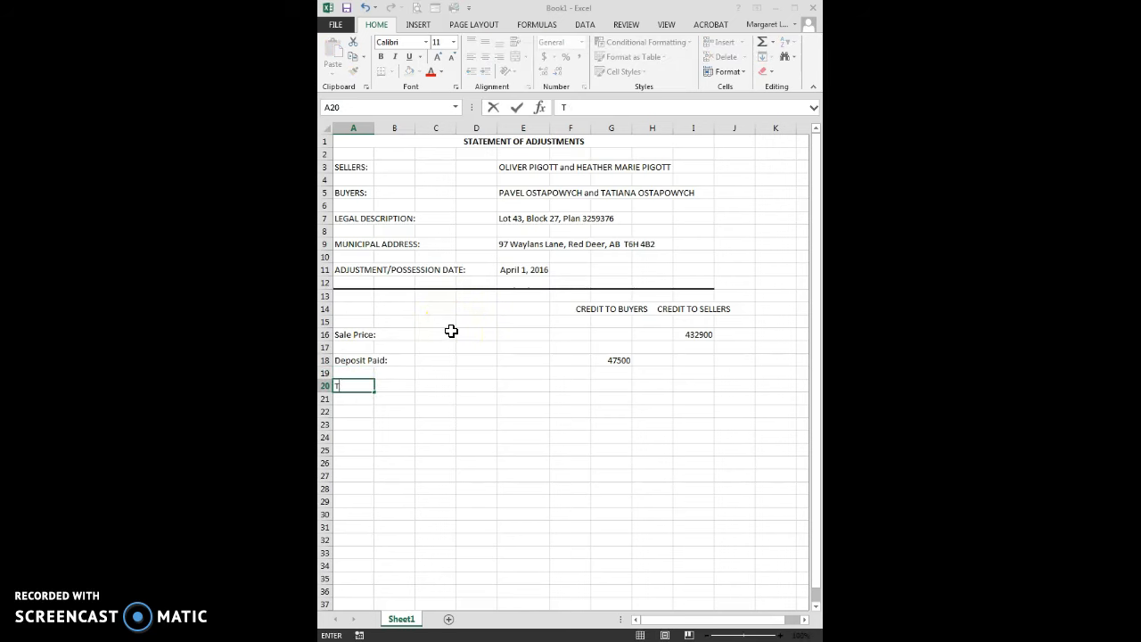
text(ax Adjustment)
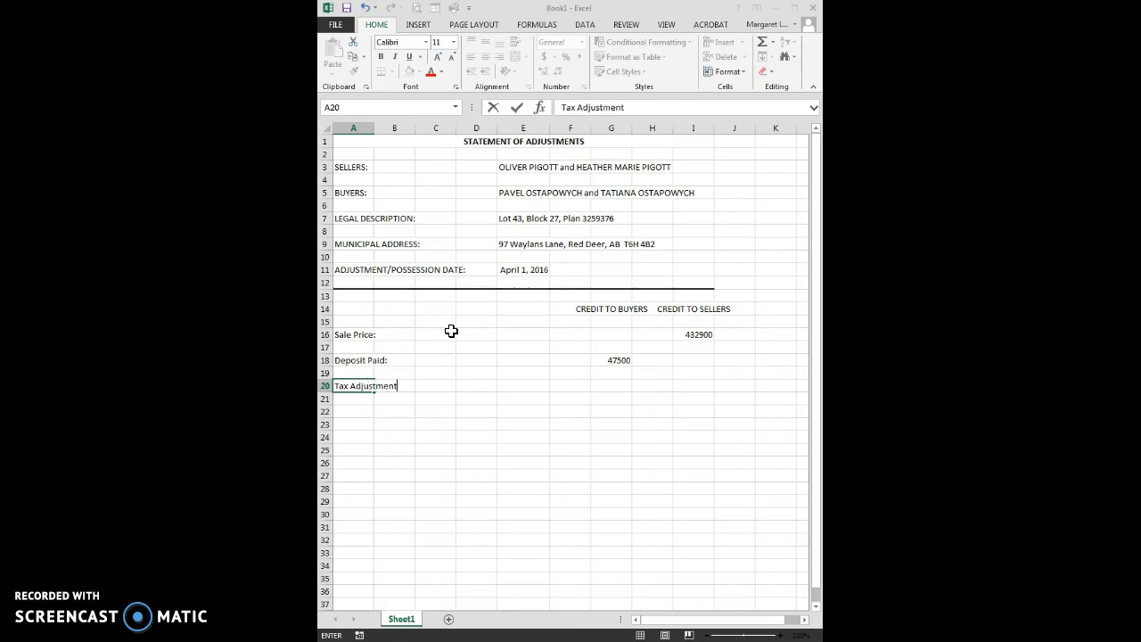
key(Return)
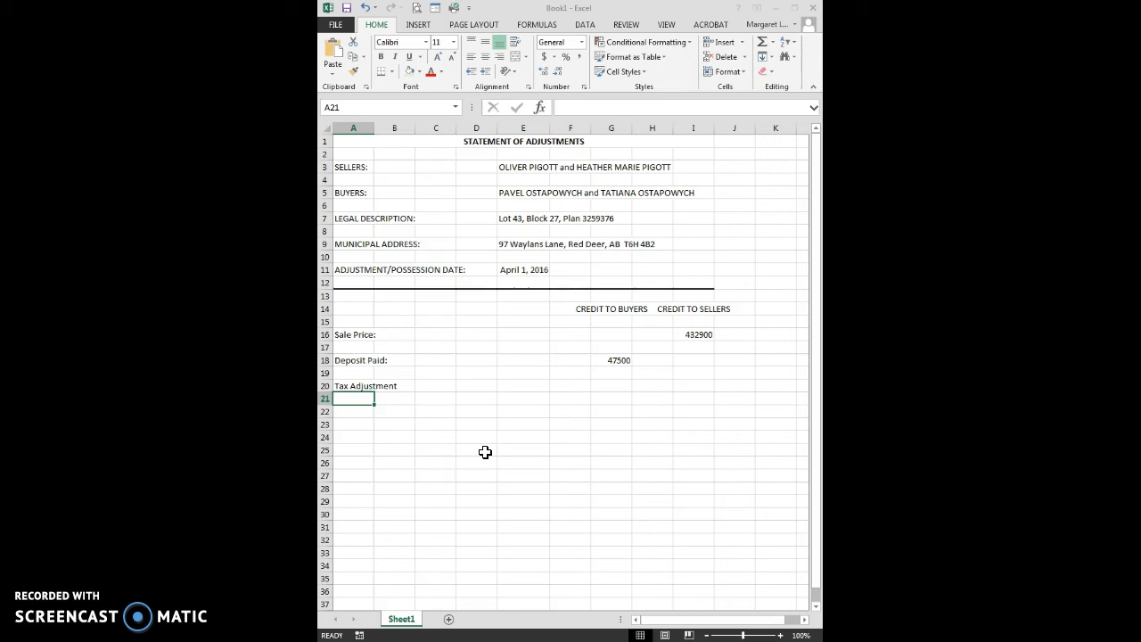
text($)
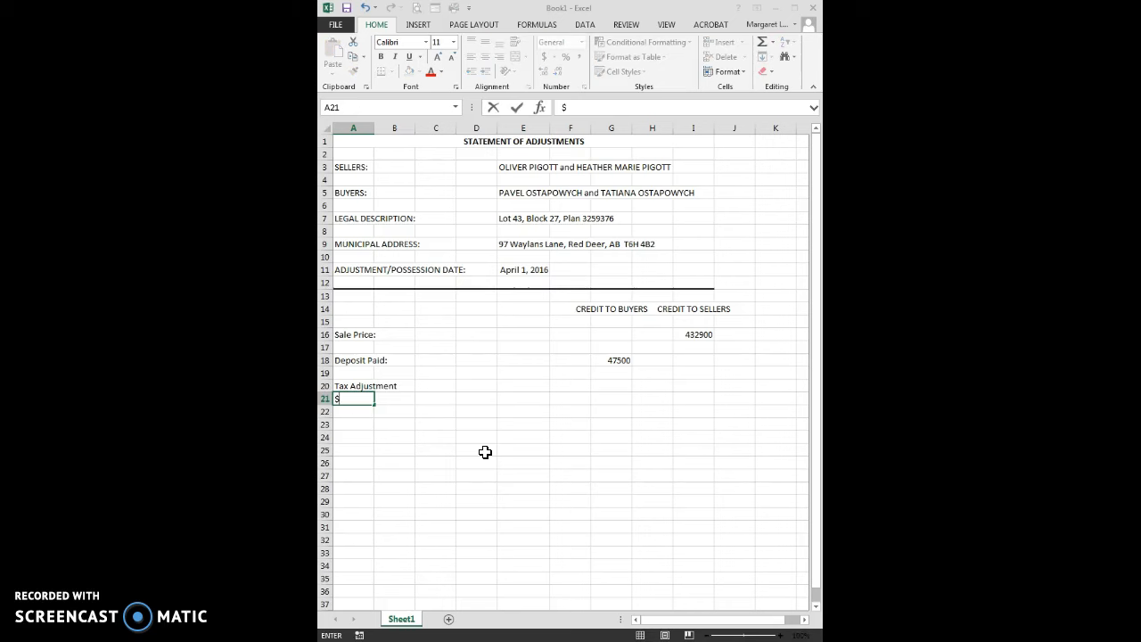
text(4,953.00 x)
text(92/365 days)
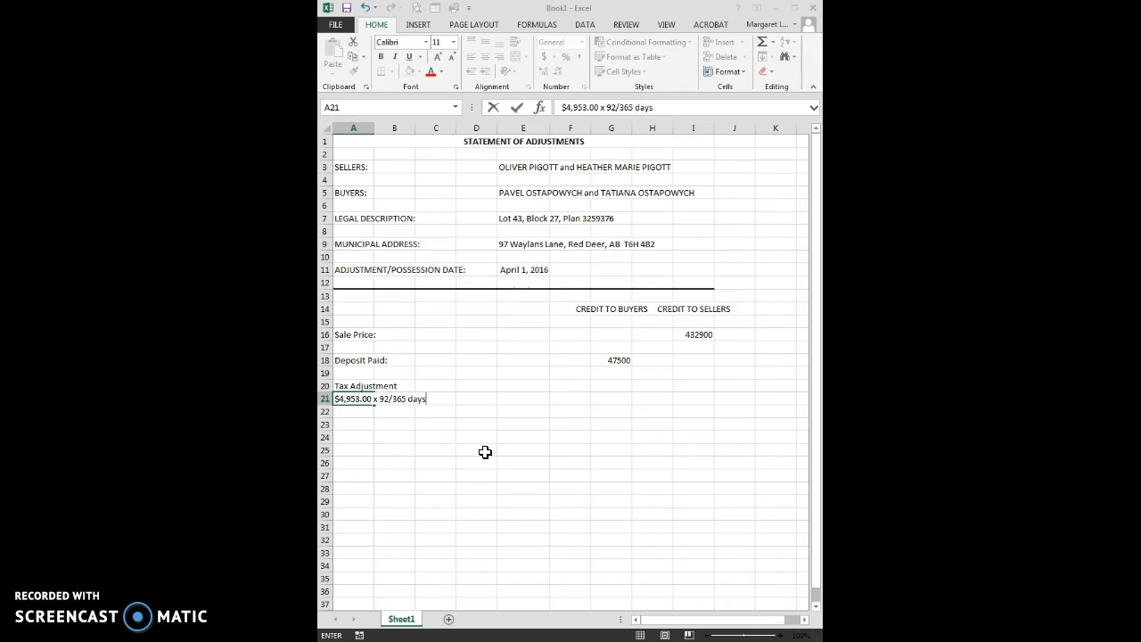
Calculate the tax adjustment in the buyers' credit column at G21 with the formula =4953/365*92
key(Tab)
key(Tab)
key(Tab)
key(Tab)
key(Tab)
key(Tab)
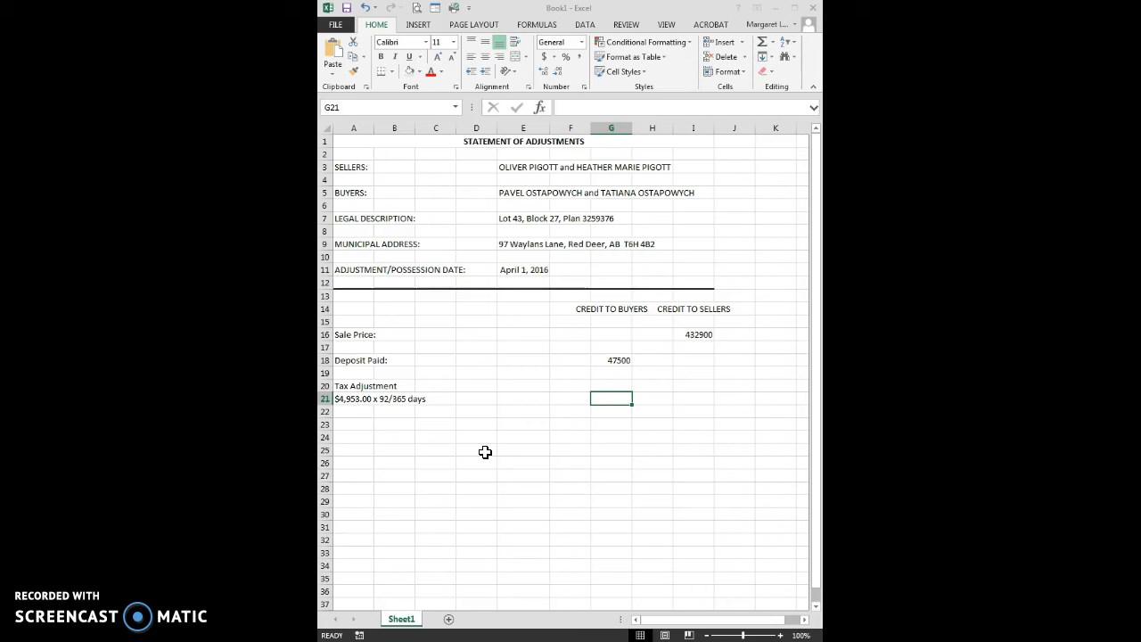
text(=)
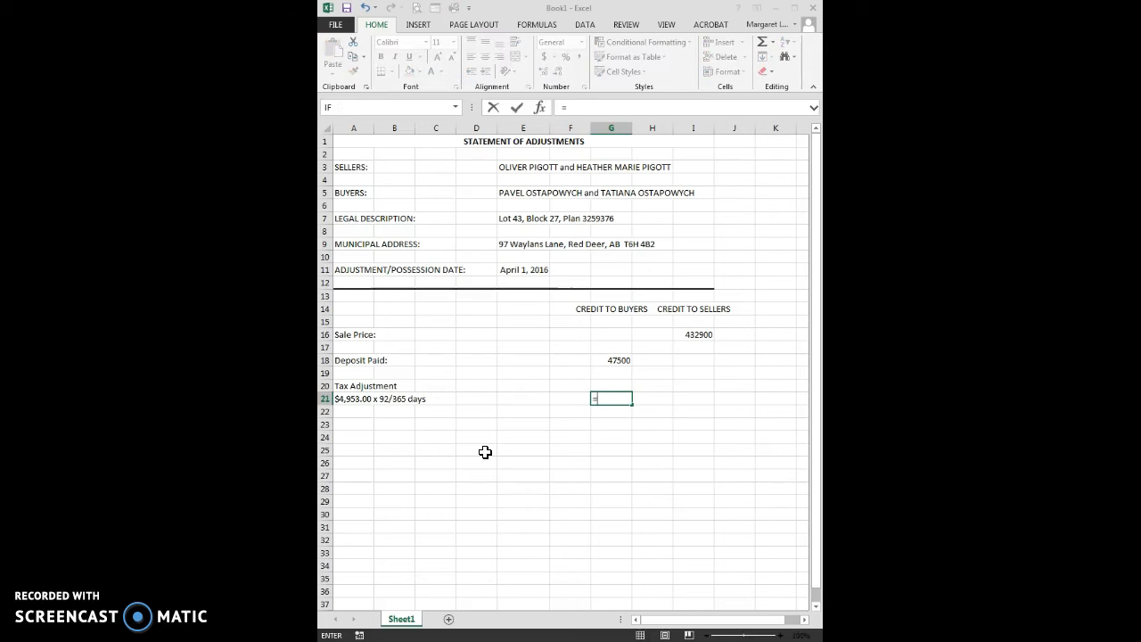
text(4953/365*)
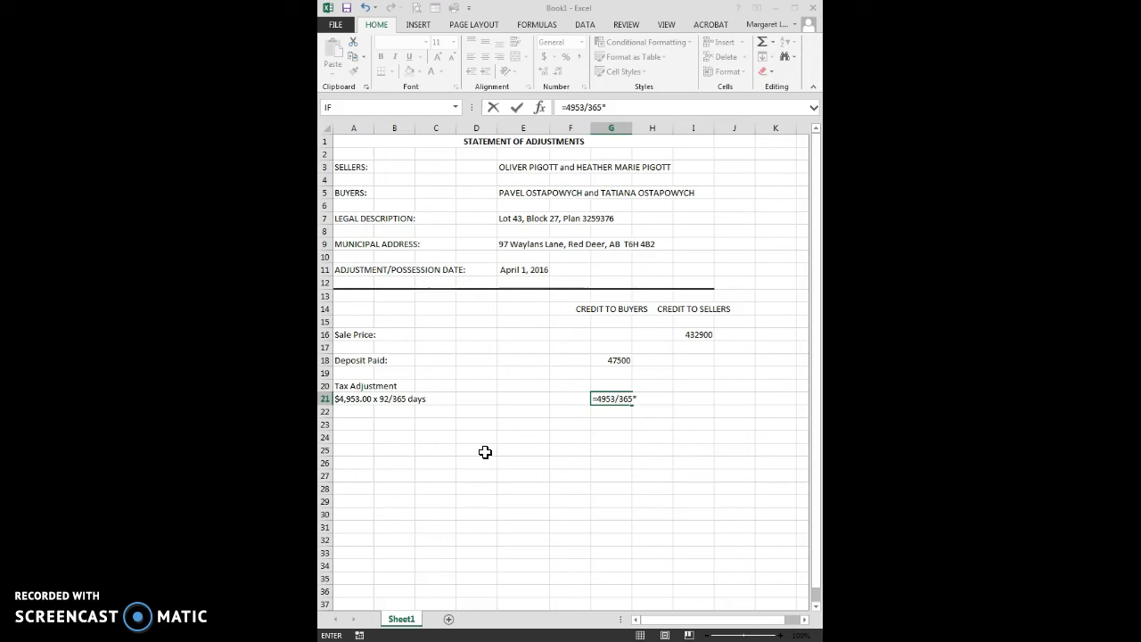
text(92)
key(Return)
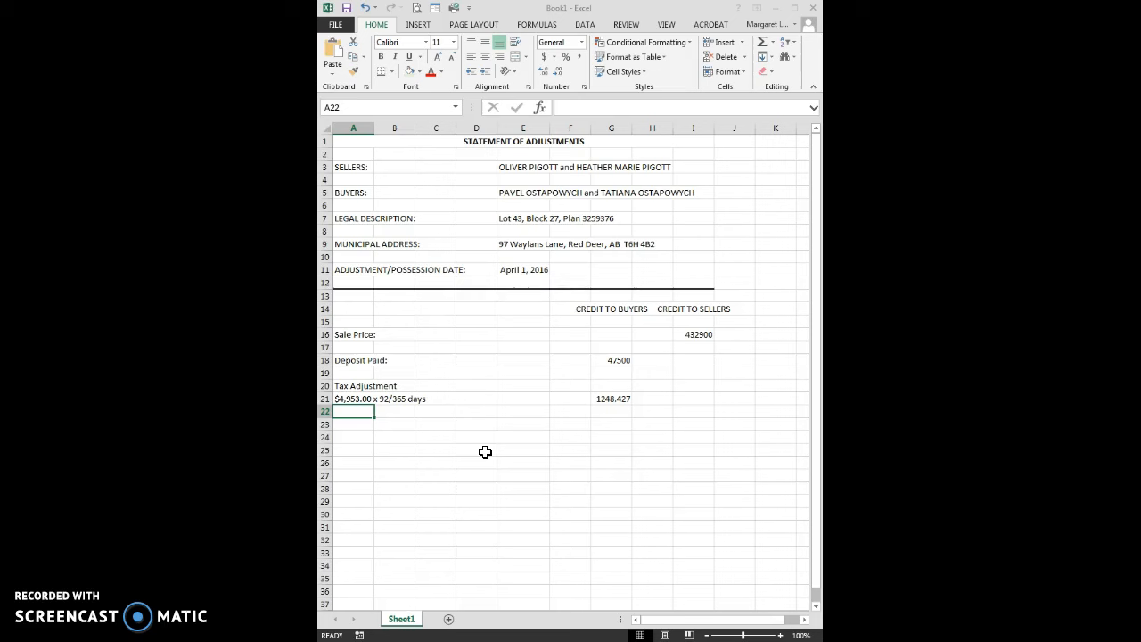
click(617, 398)
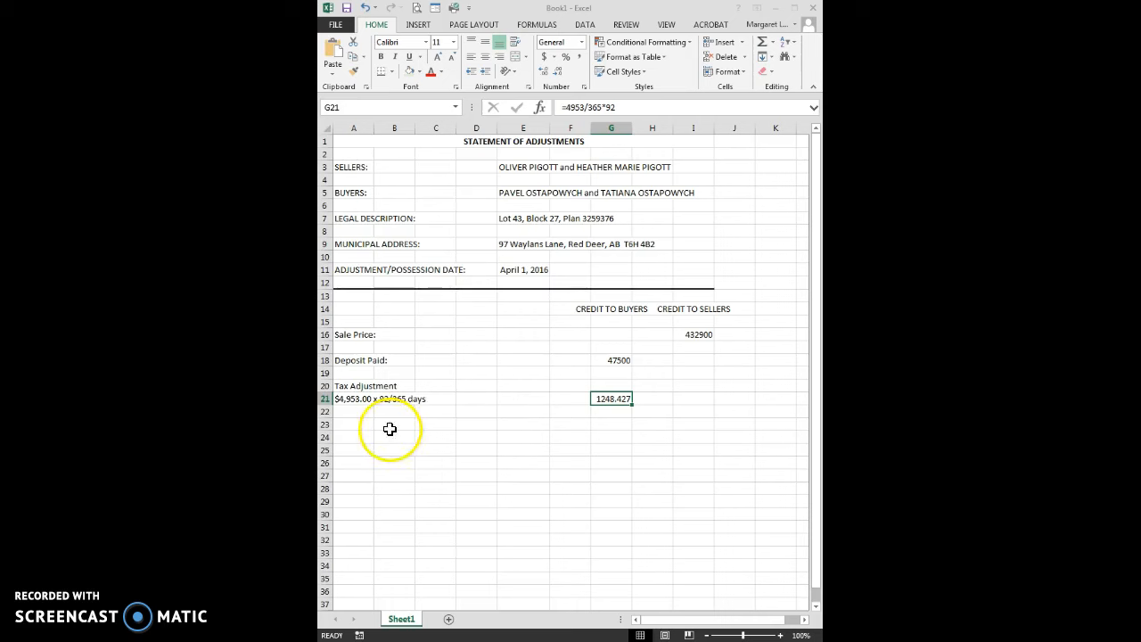
Enter the label "CASH TO CLOSE" in A23 below the tax adjustment
click(357, 426)
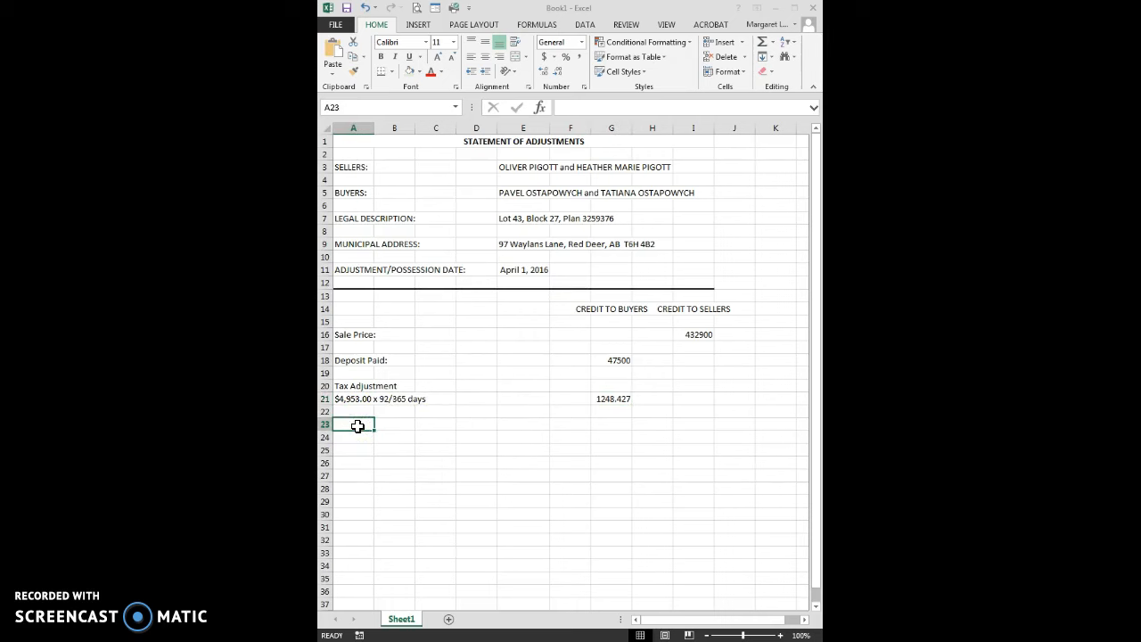
text(C)
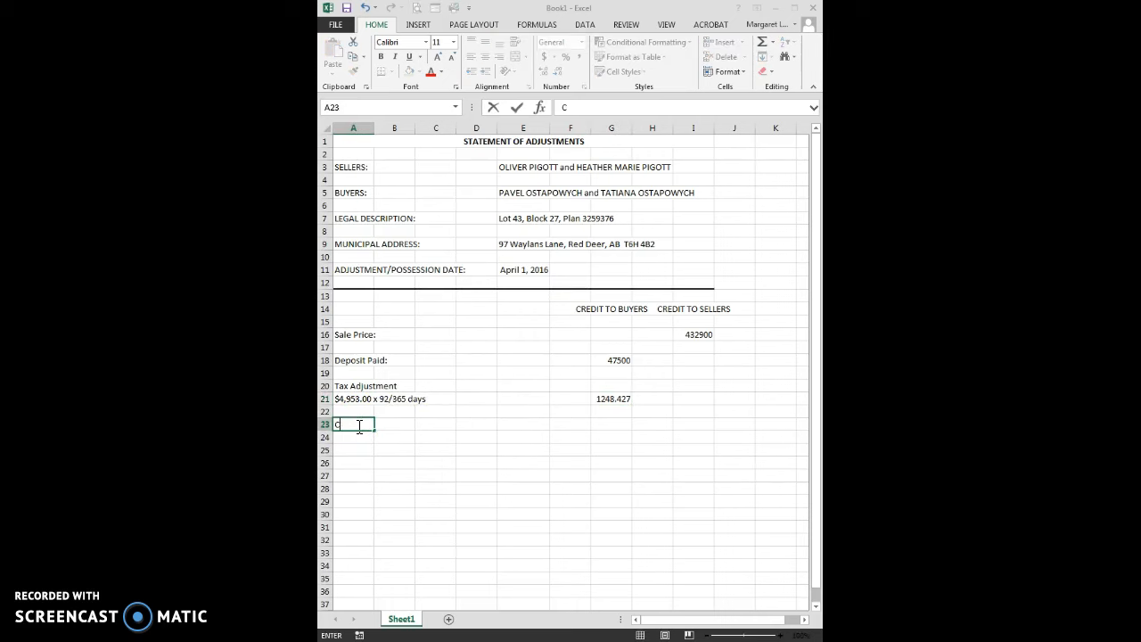
text(ASH TO CLOSE)
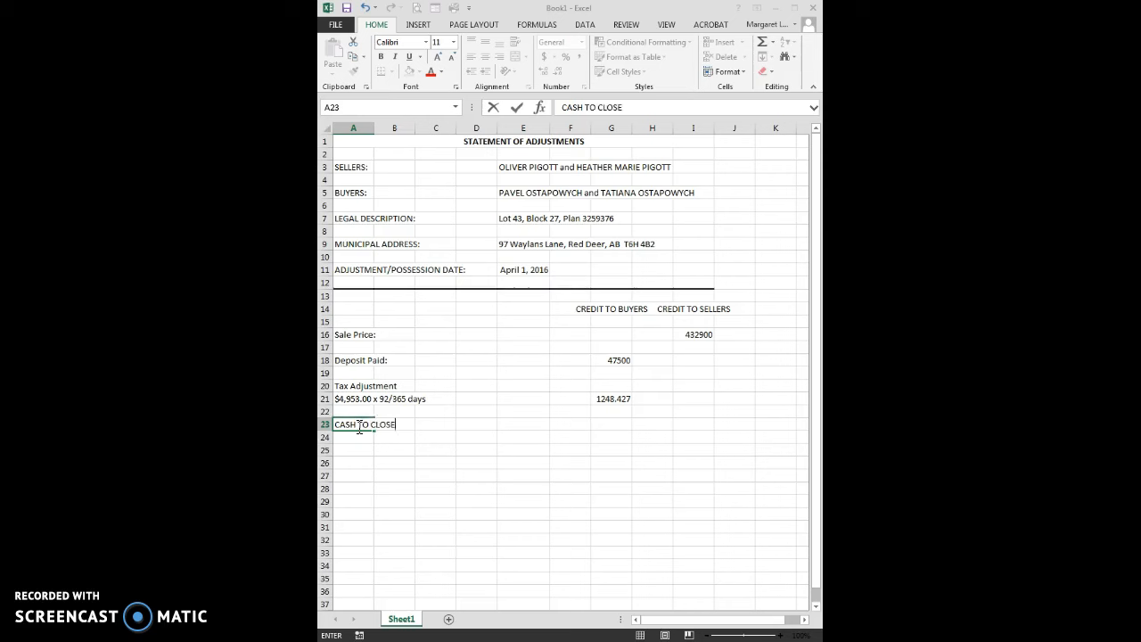
key(Right)
key(Right)
key(Right)
key(Right)
key(Right)
key(Right)
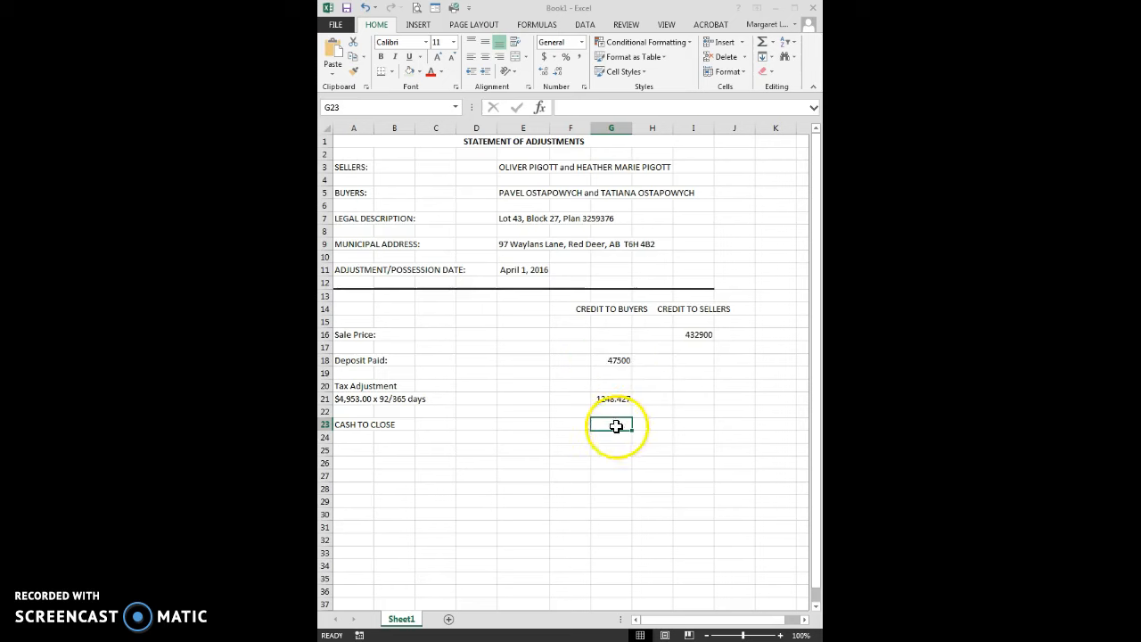
click(679, 336)
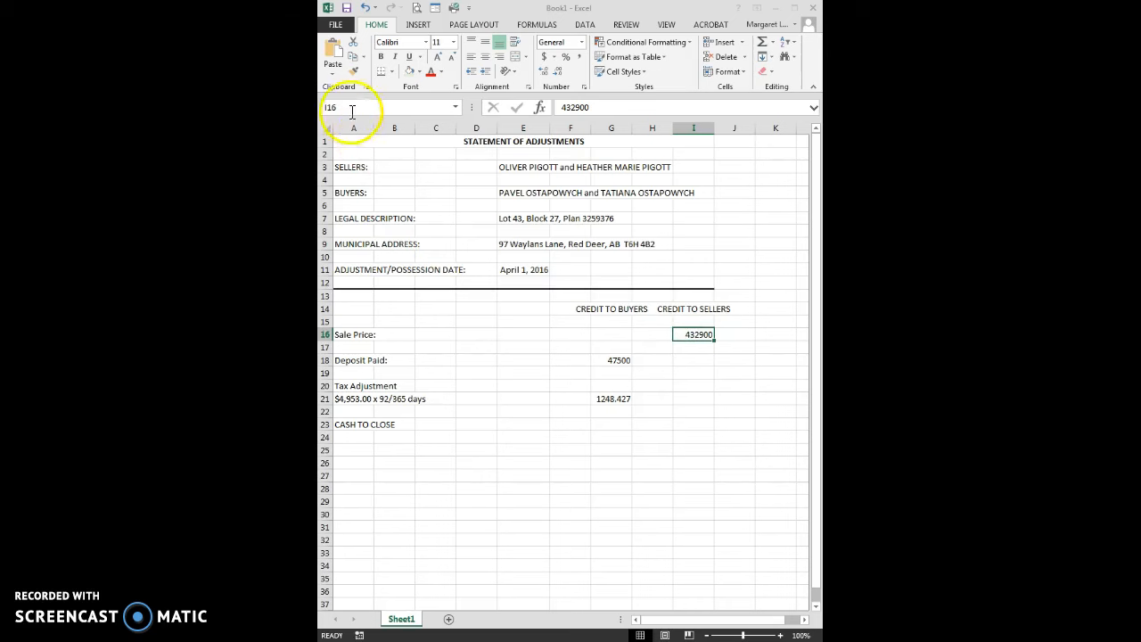
click(605, 361)
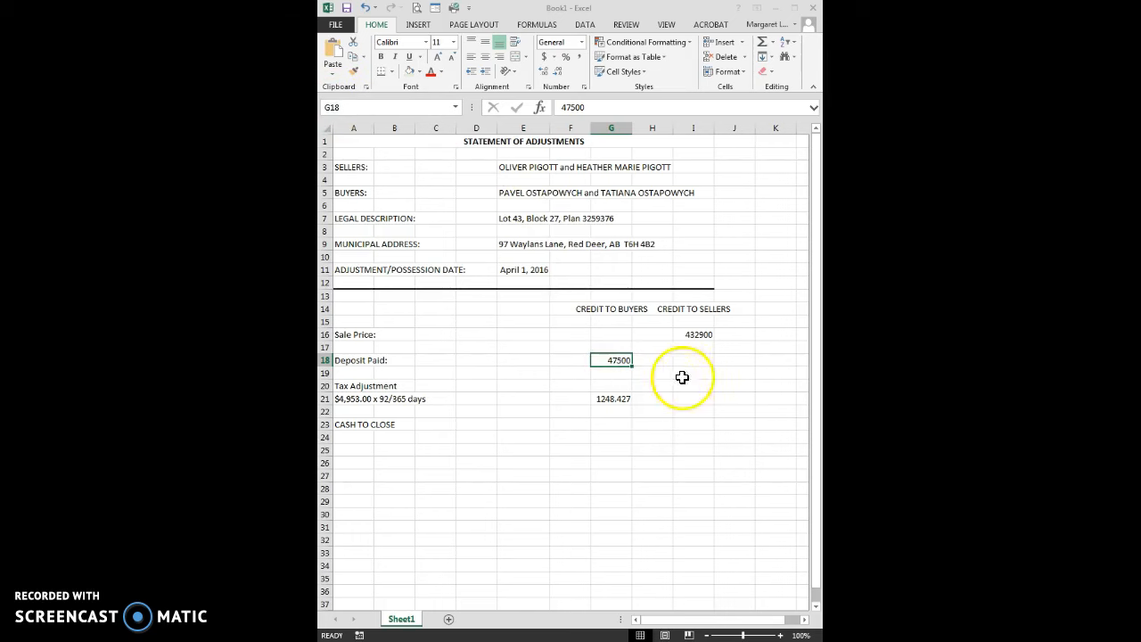
Calculate the cash to close in the buyers' credit column at G23 with the formula =I16-G18-G21
click(612, 398)
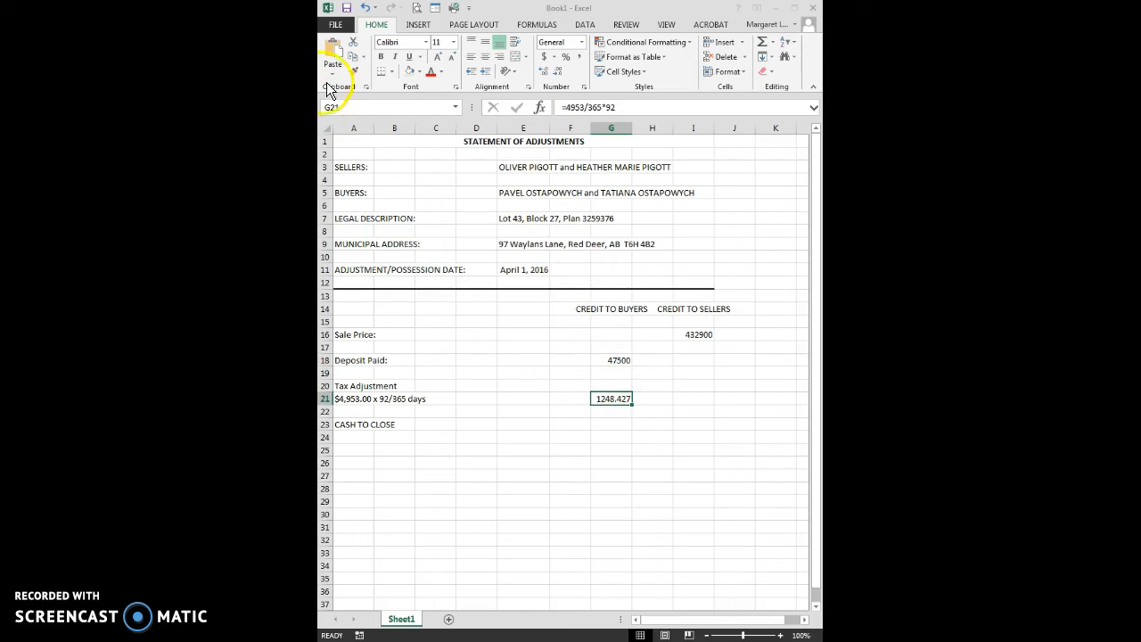
click(616, 425)
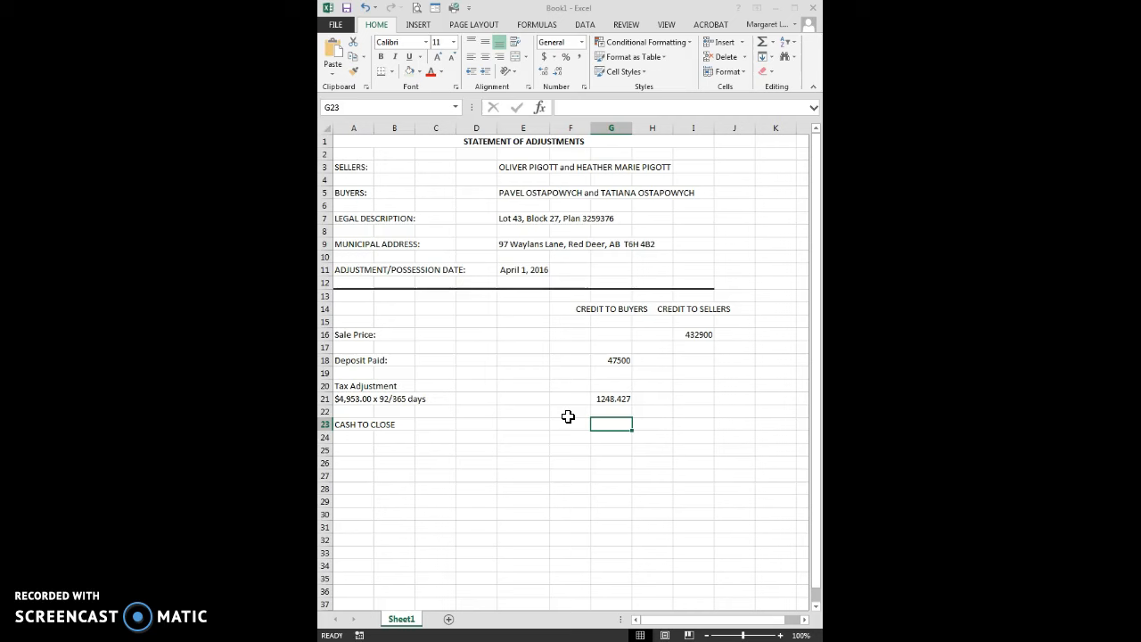
text(=)
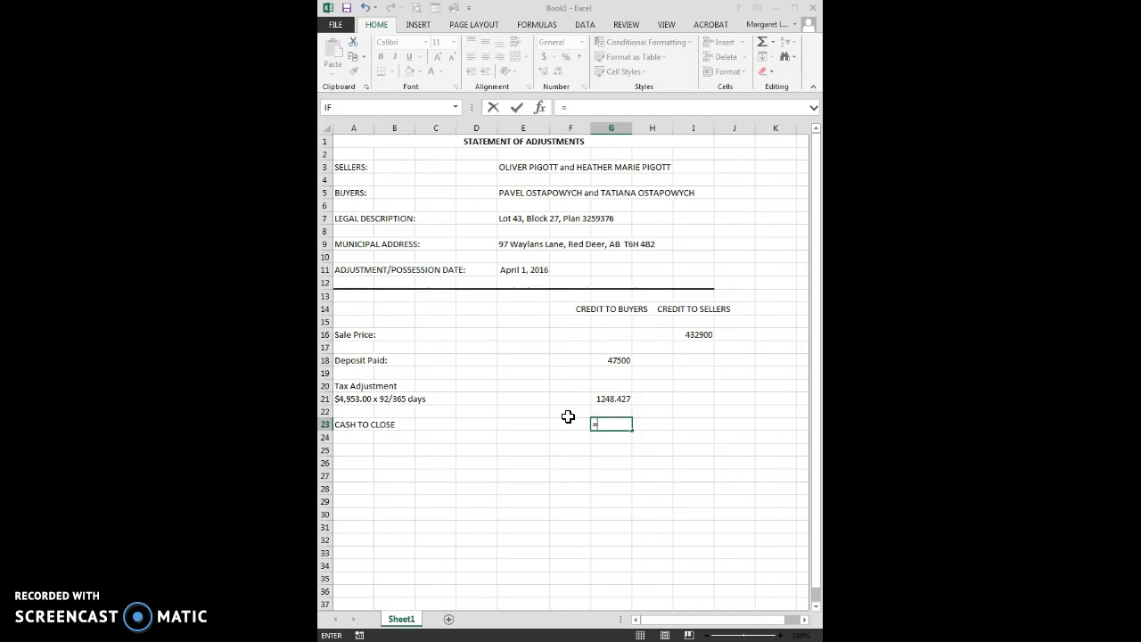
click(700, 336)
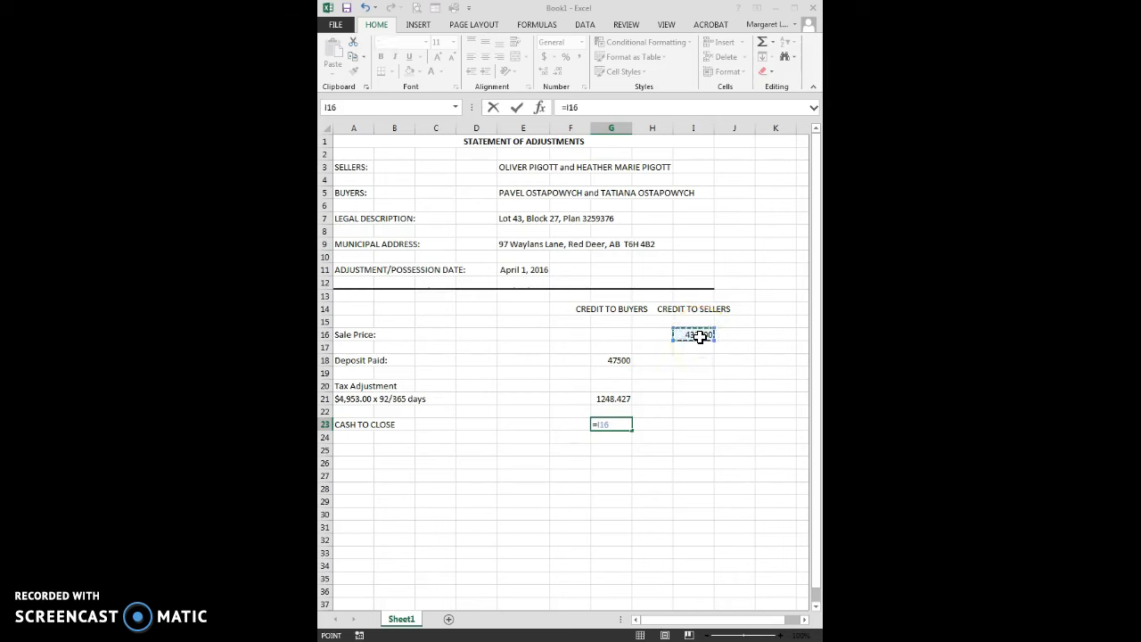
text(-)
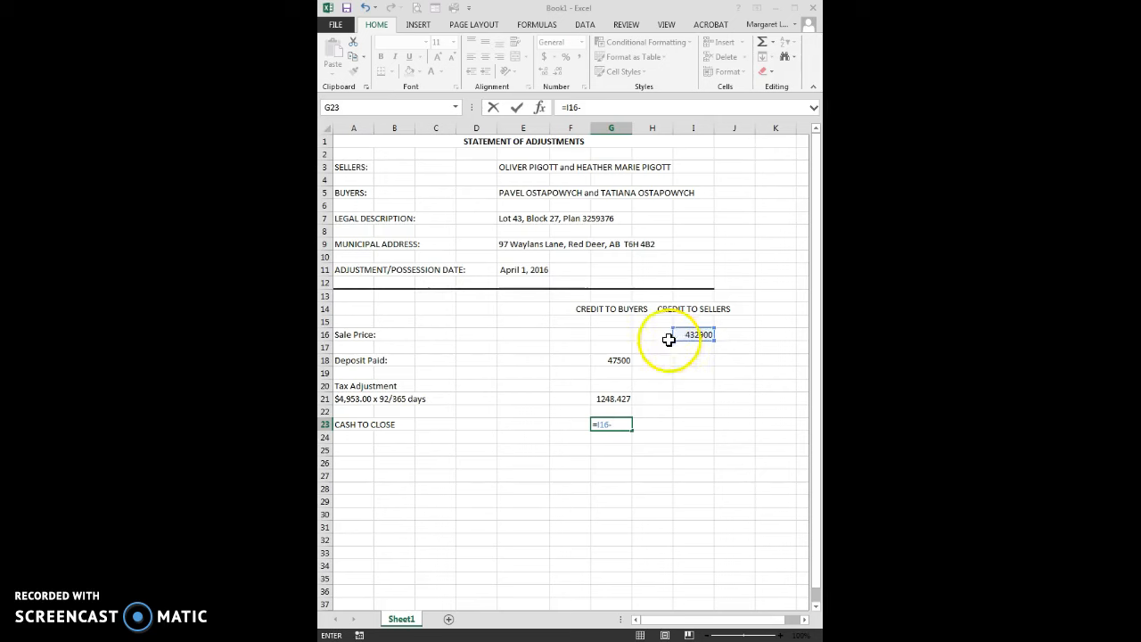
click(605, 360)
text(-)
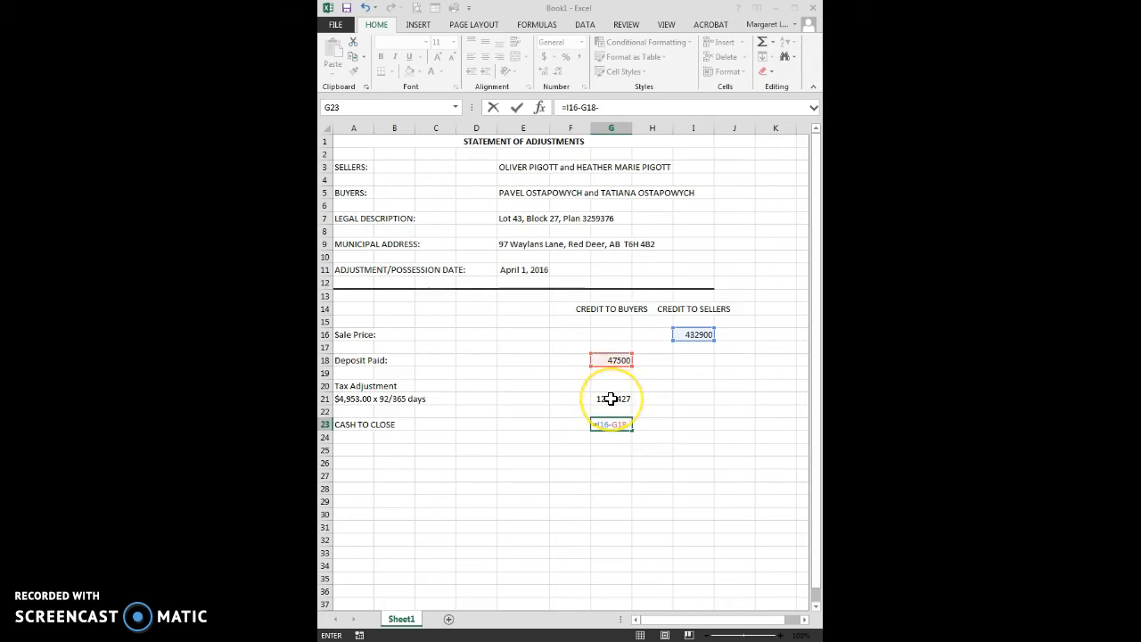
click(611, 398)
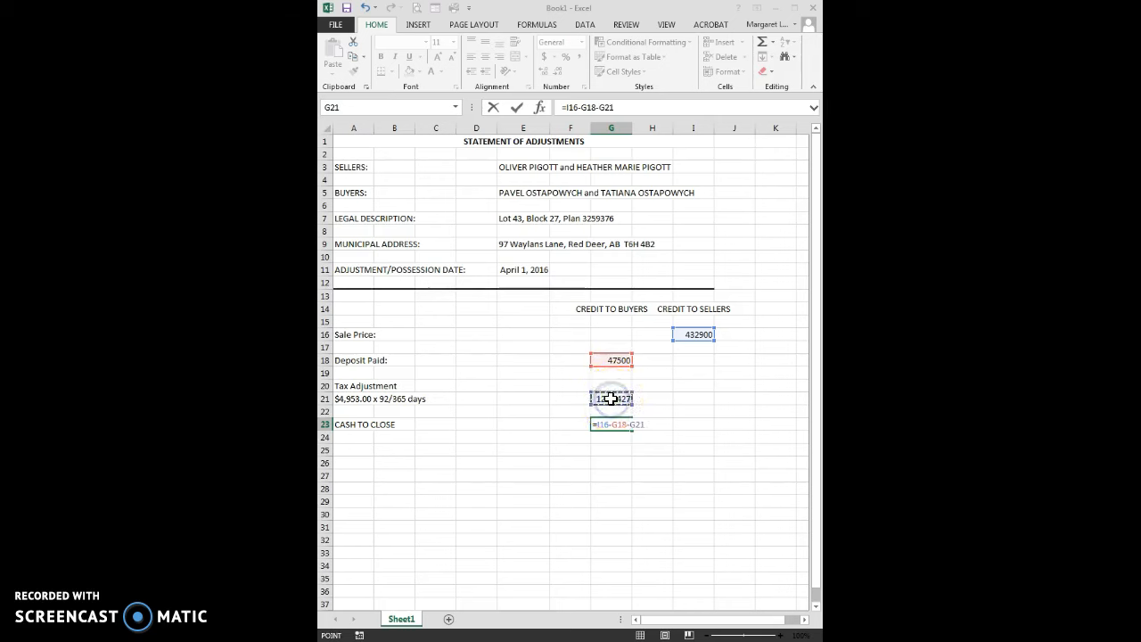
key(Return)
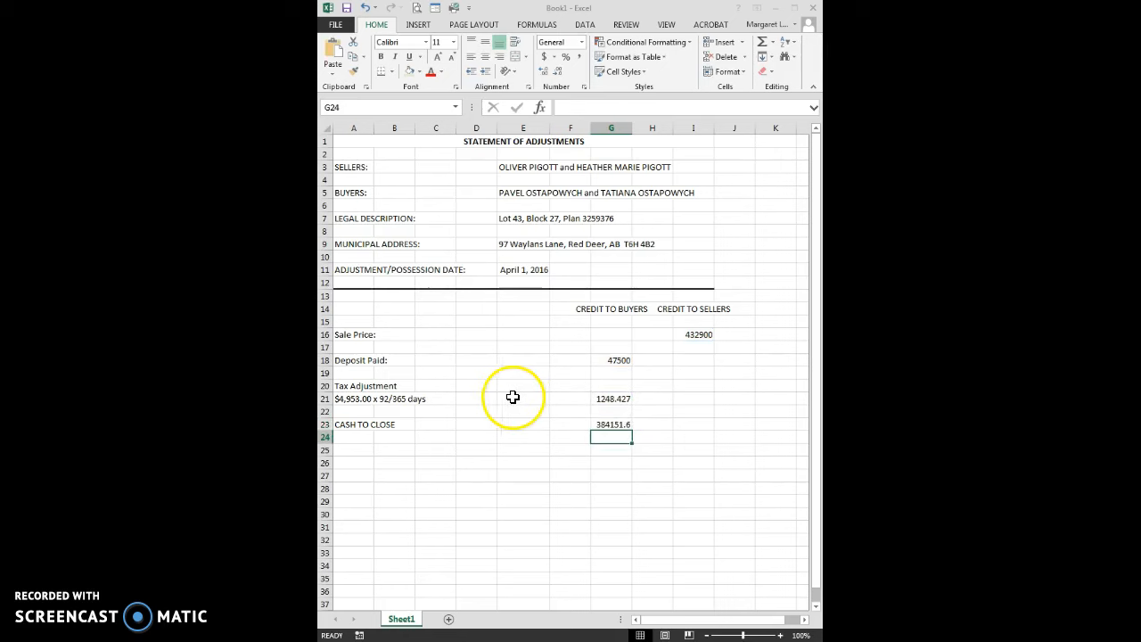
click(610, 425)
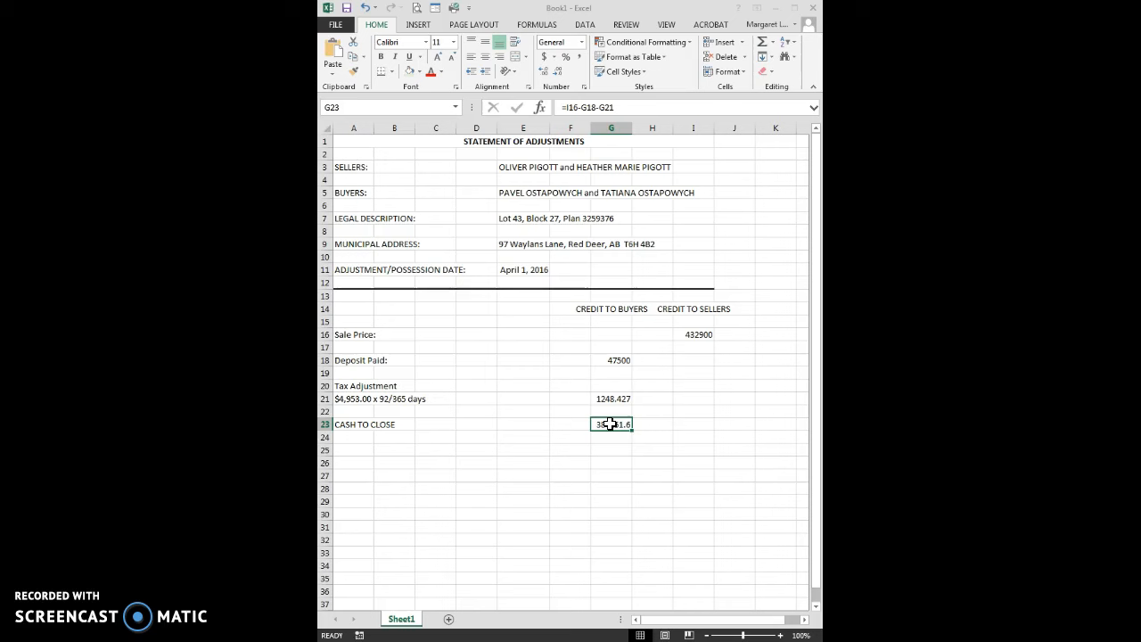